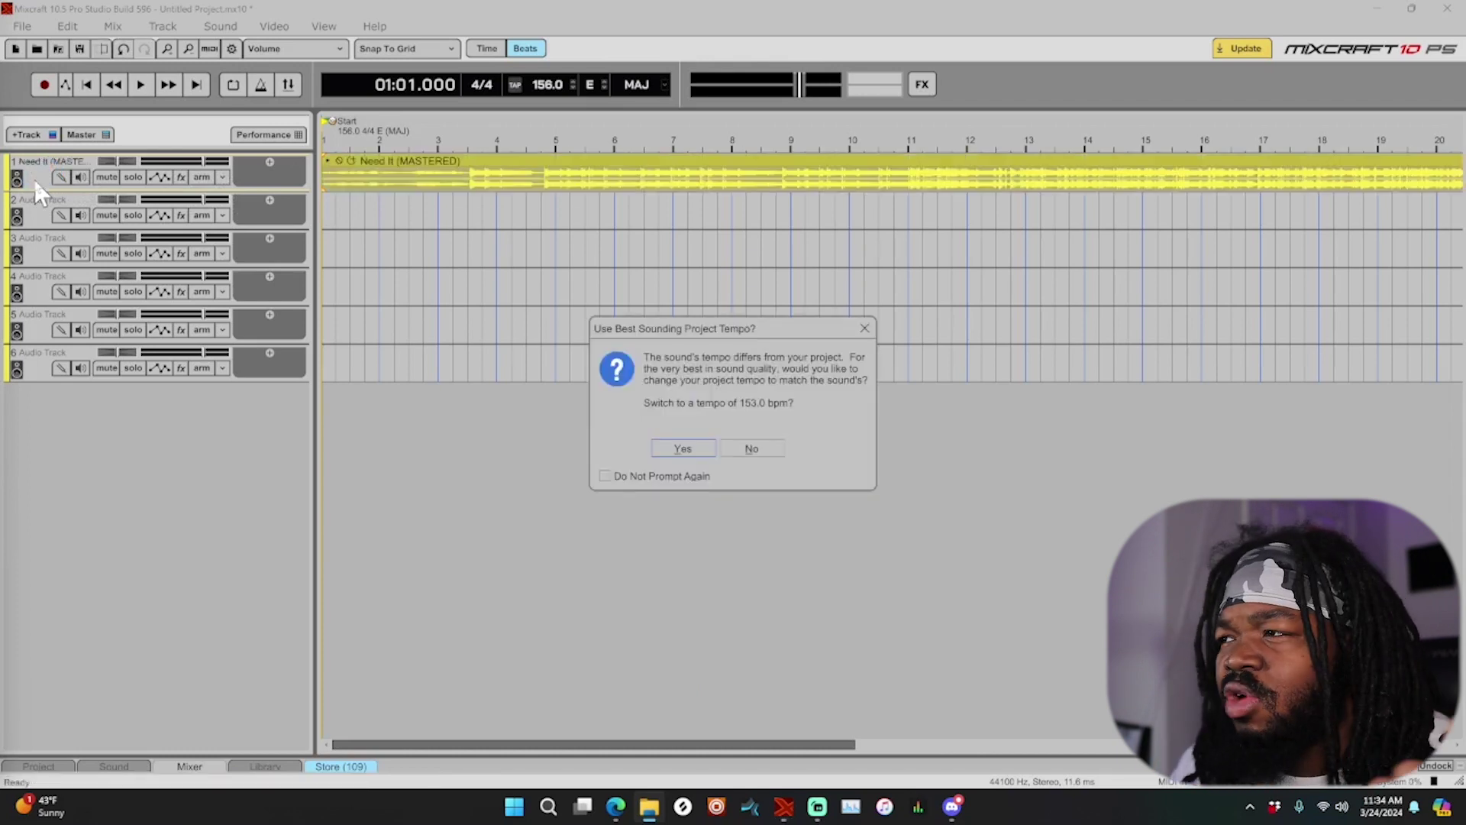
Accept the 153 bpm project tempo, make the song's track taller, and briefly play it.
left_click(658, 447)
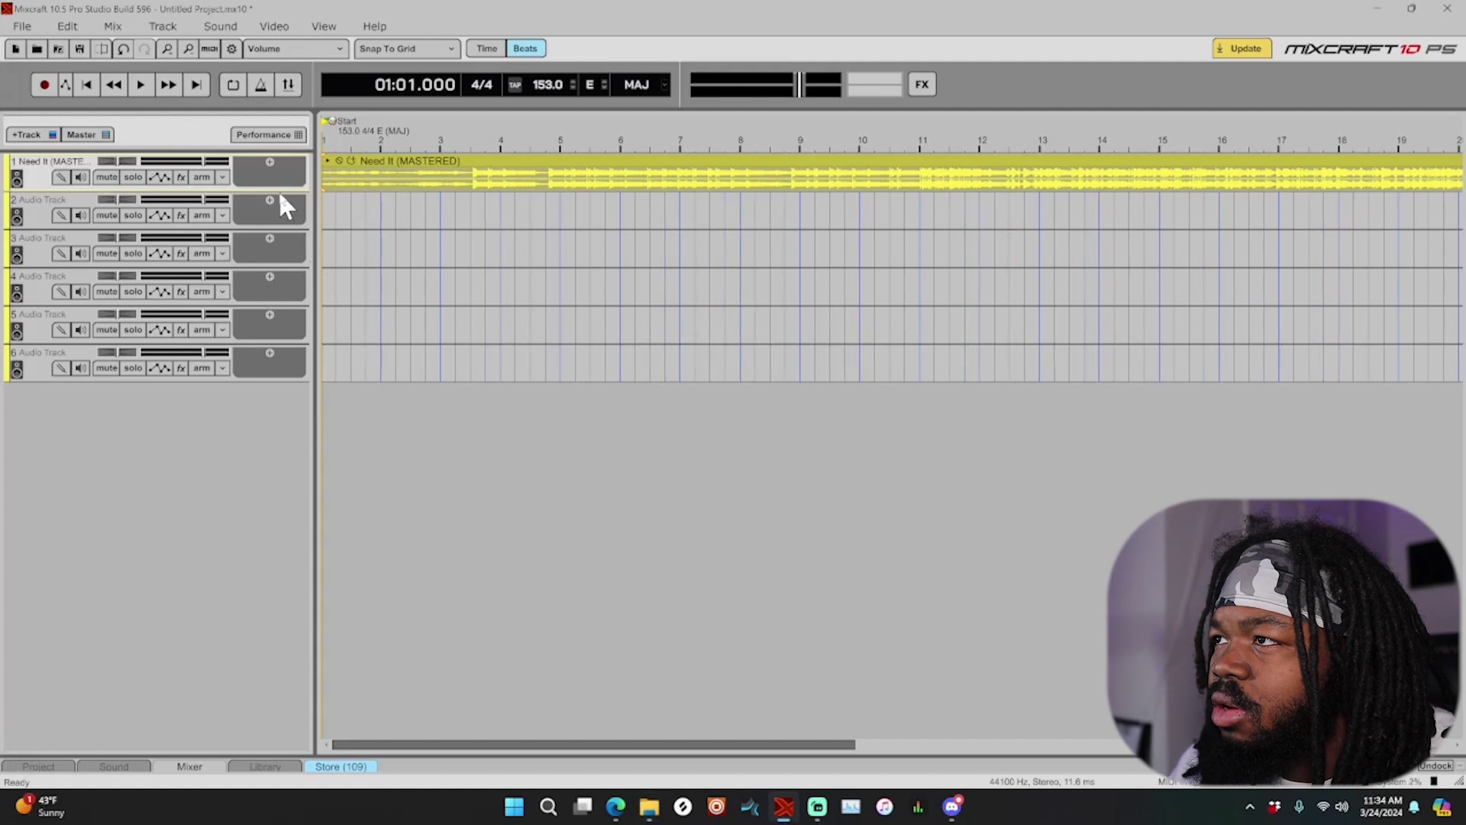
left_click_drag(278, 191, 224, 359)
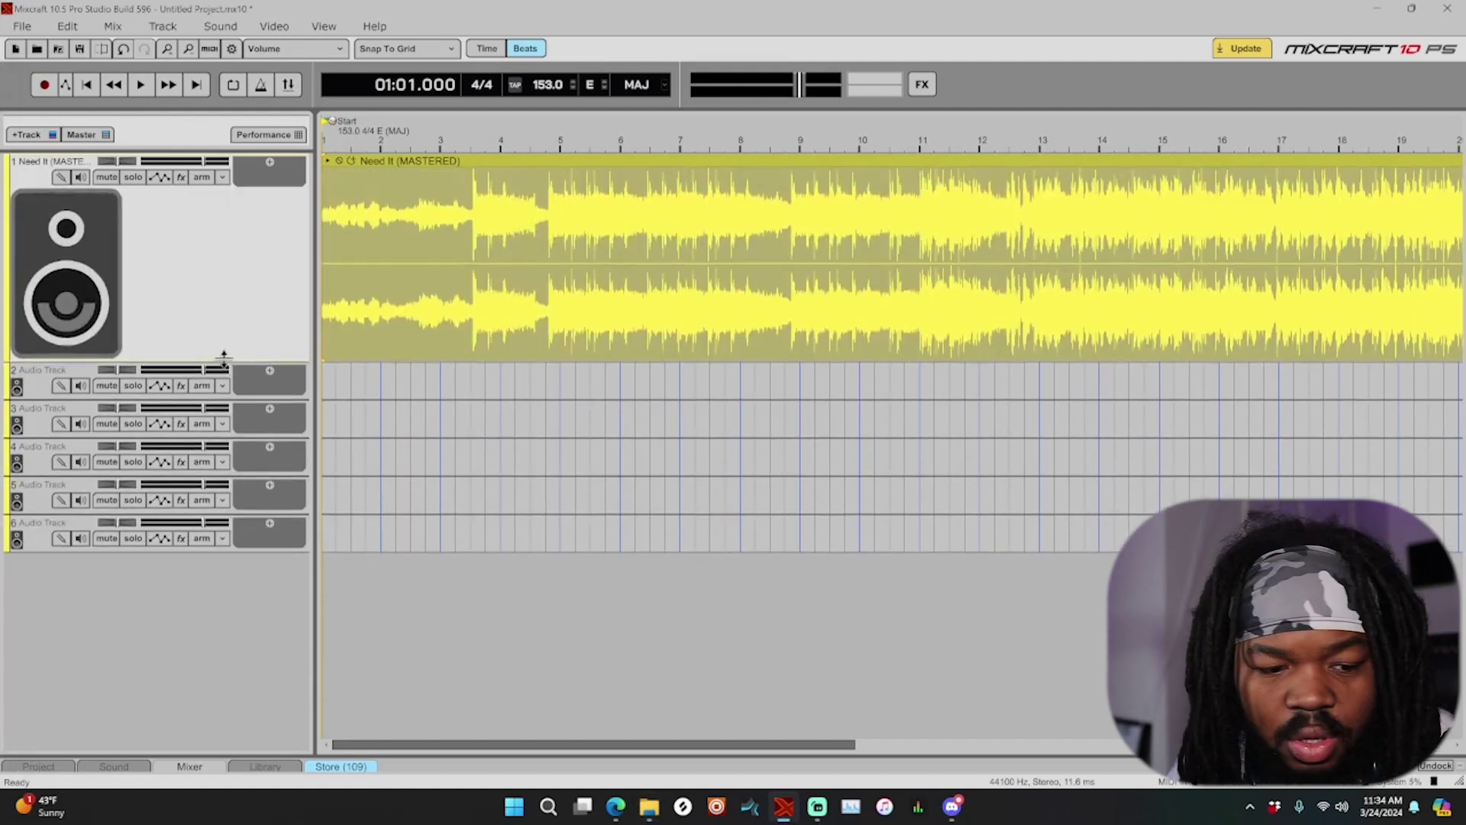
key("space")
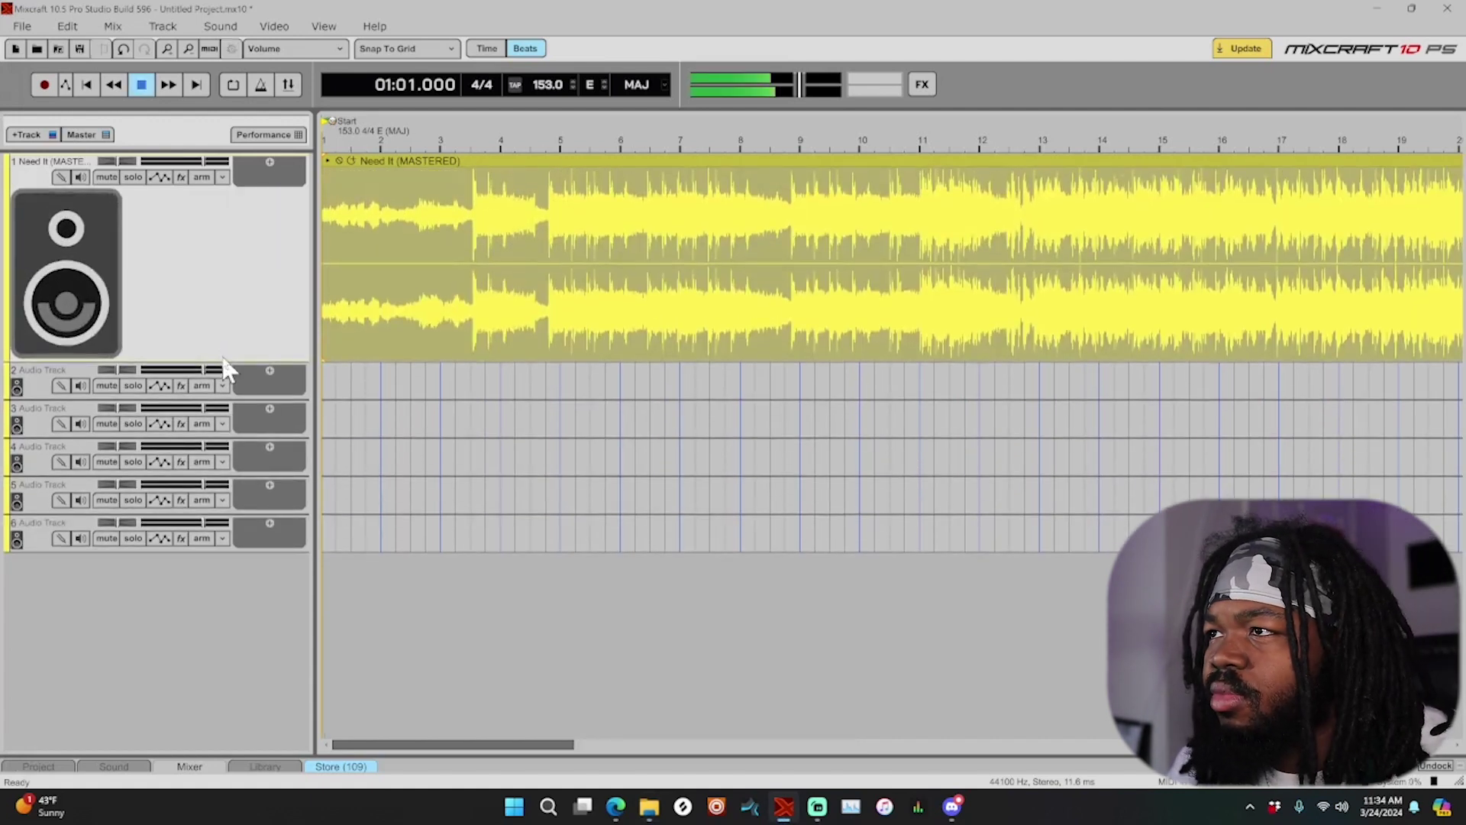
key("space")
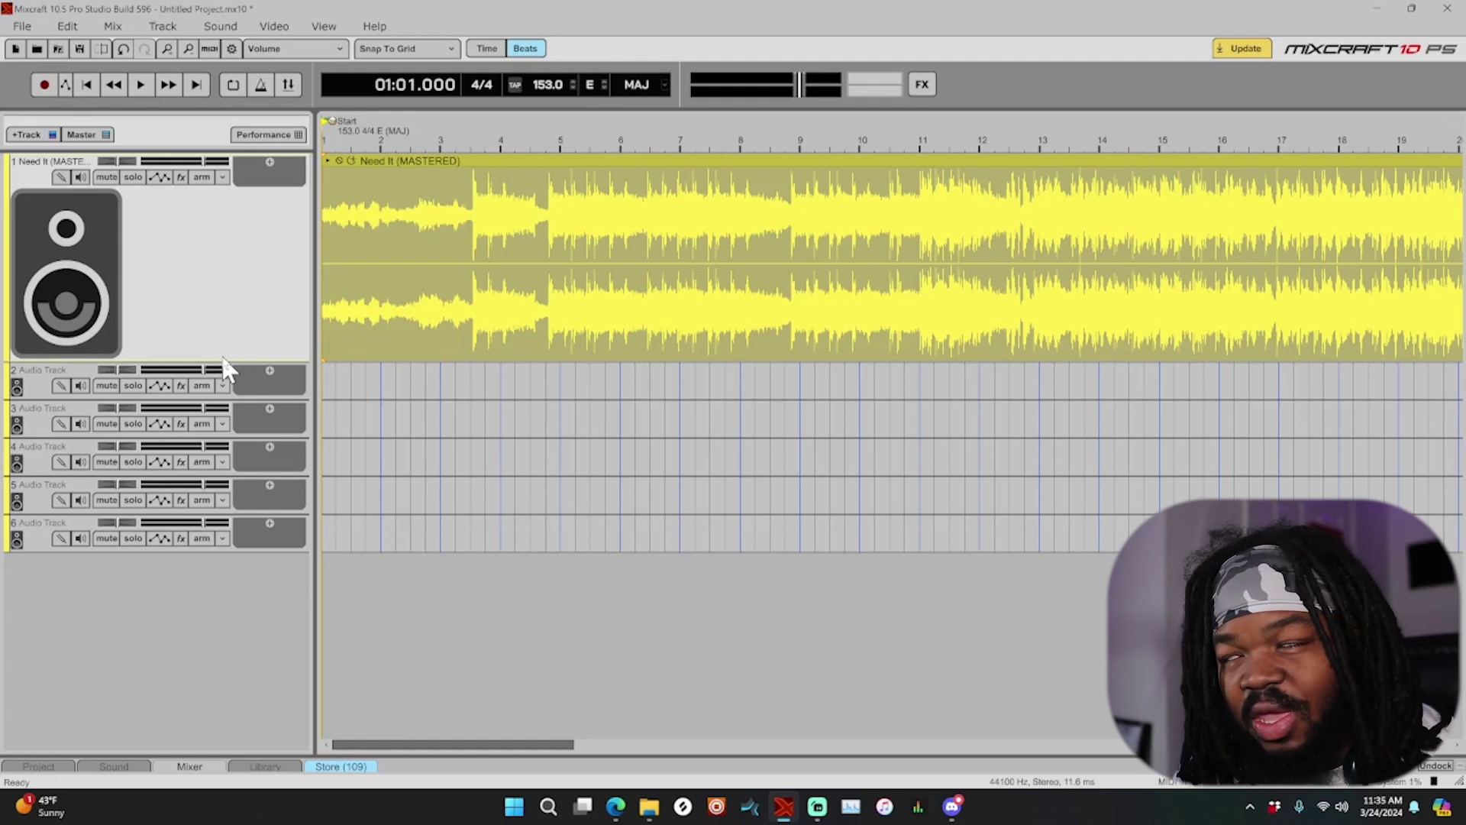
Preview the song from bar 11, then bring up the song clip's context menu.
key("space")
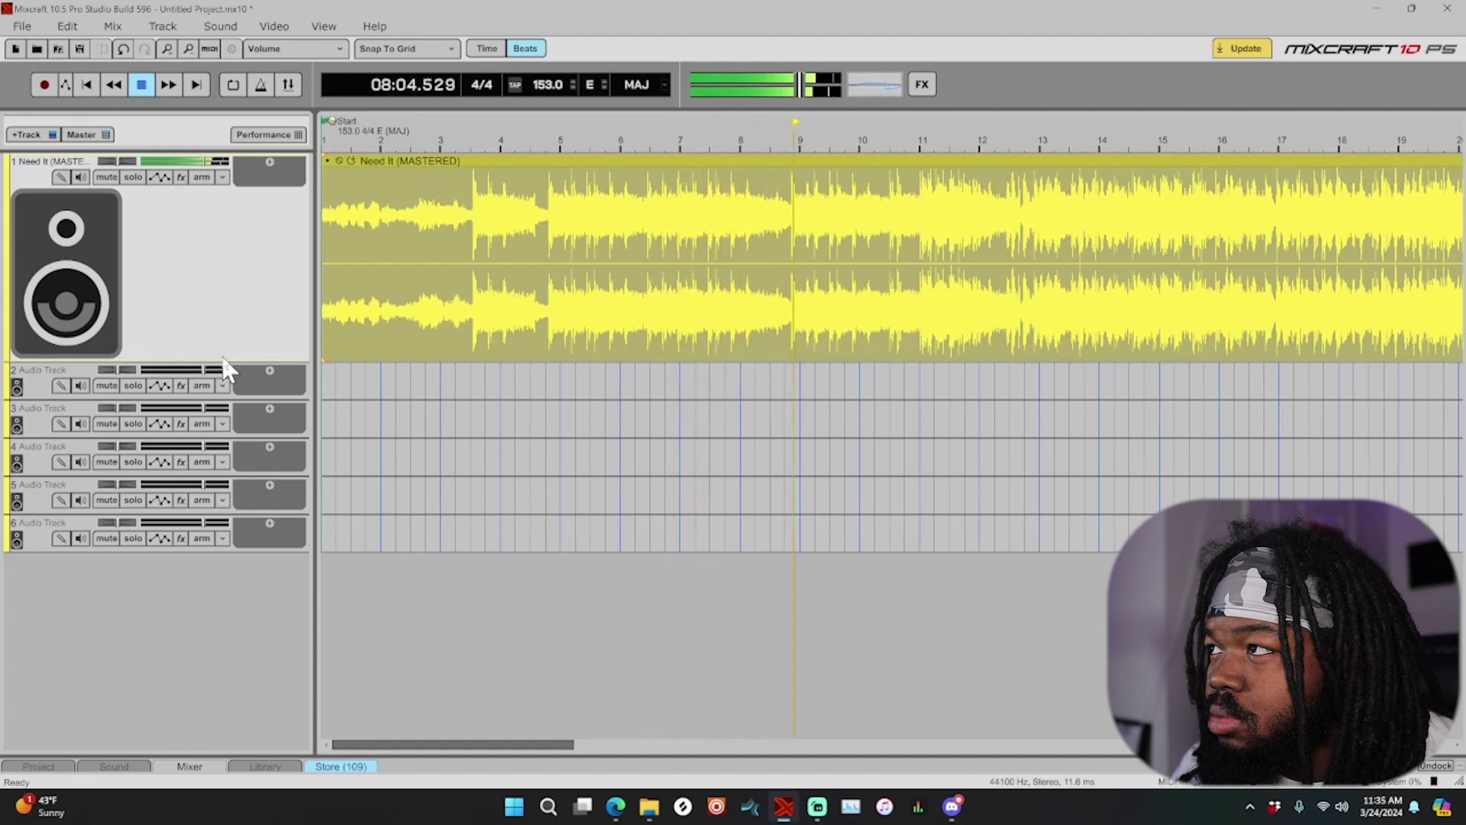
left_click(920, 140)
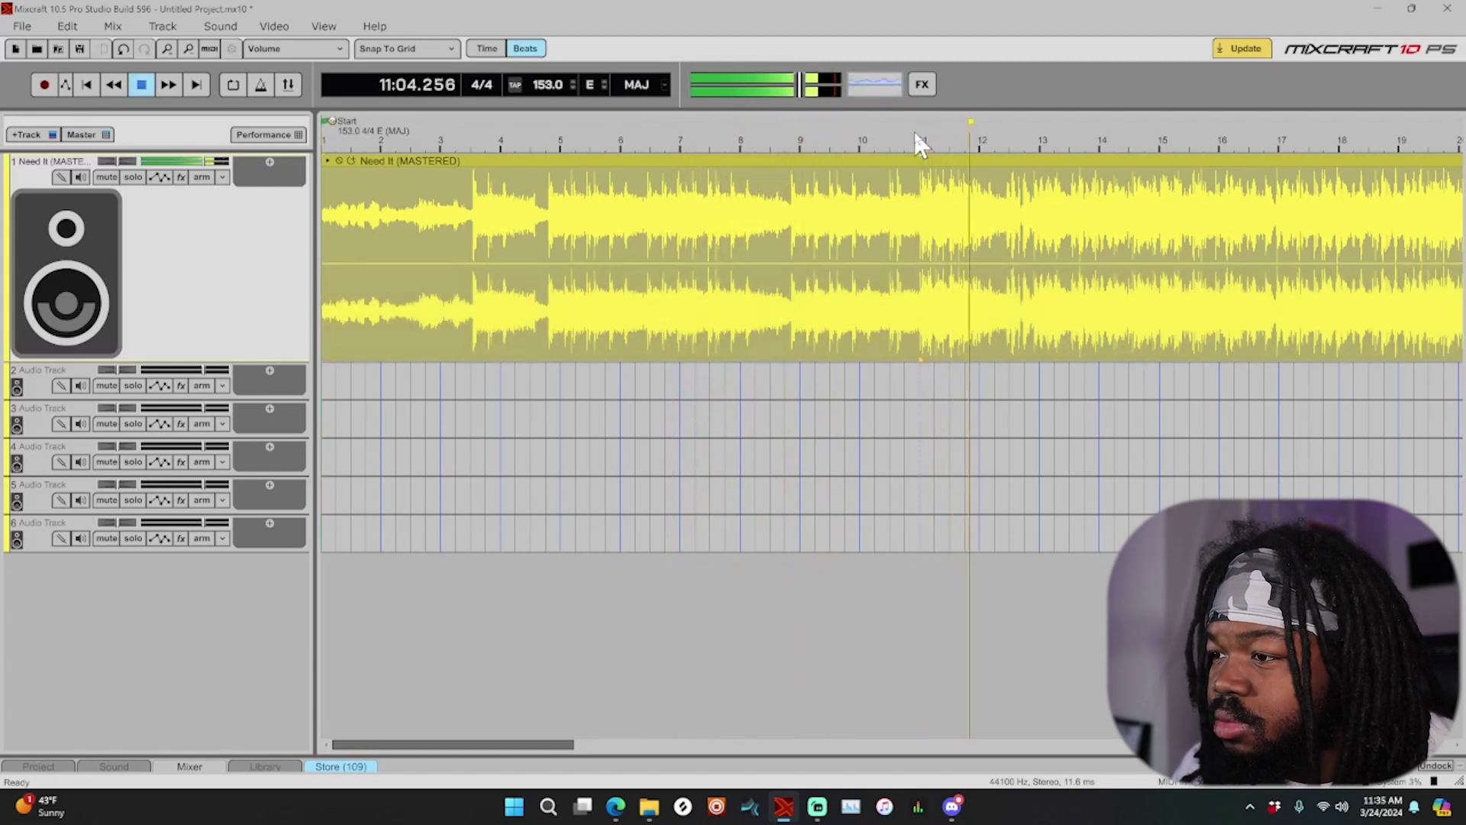
key("space")
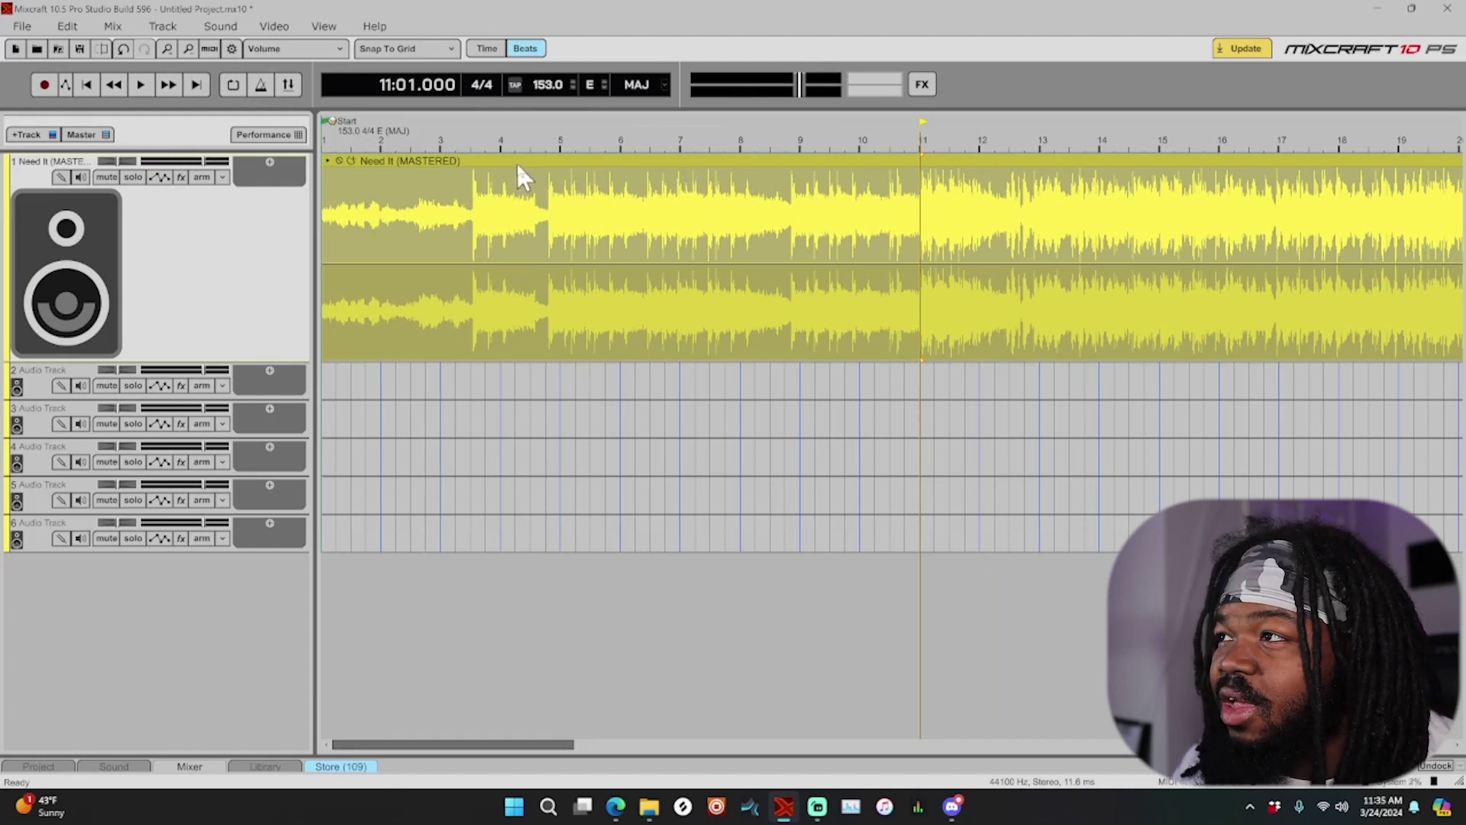
right_click(447, 161)
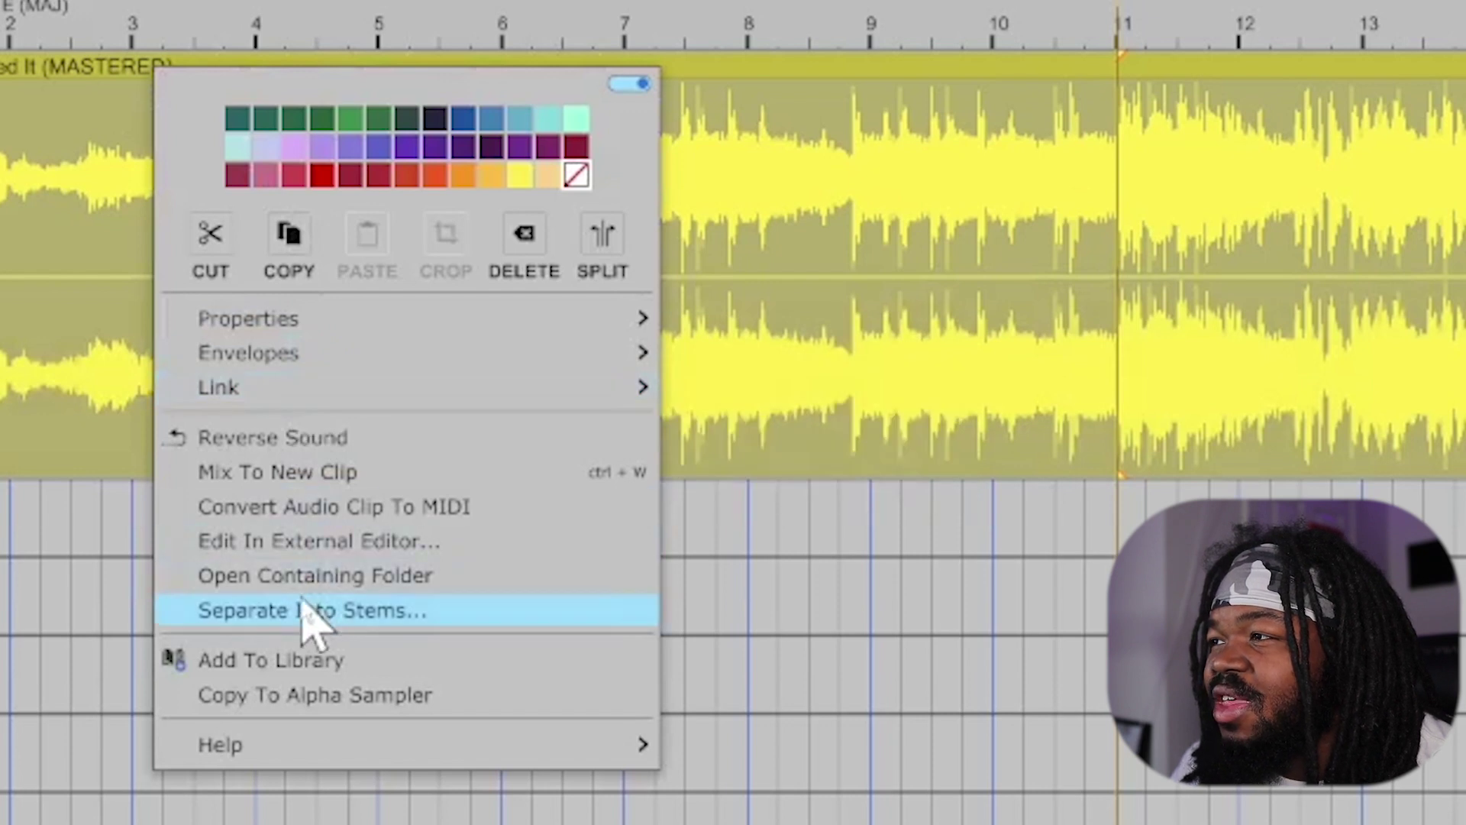
Separate the song into stems with 'Use Original Audio From File' unchecked.
left_click(276, 613)
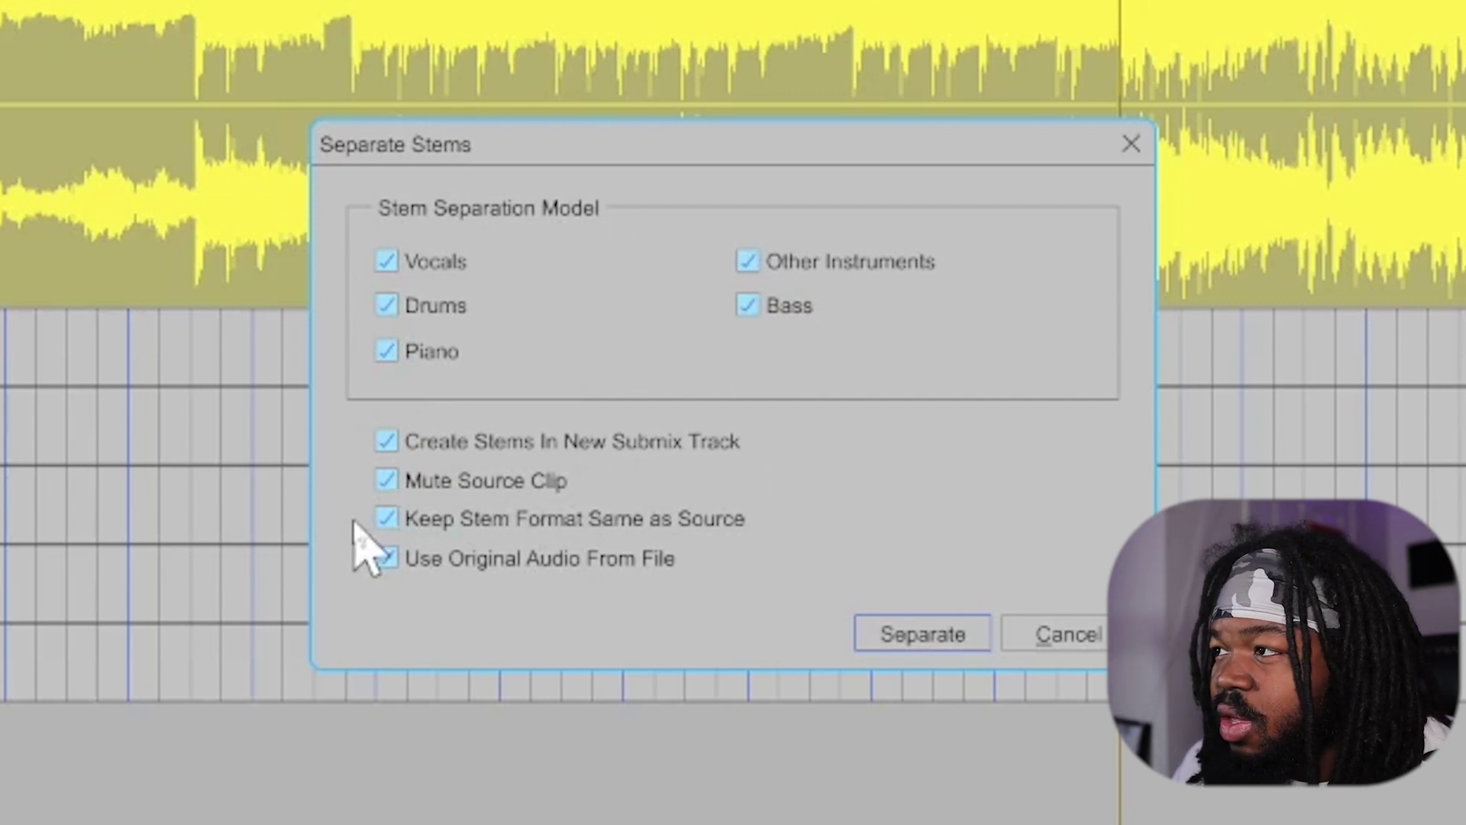
left_click(387, 558)
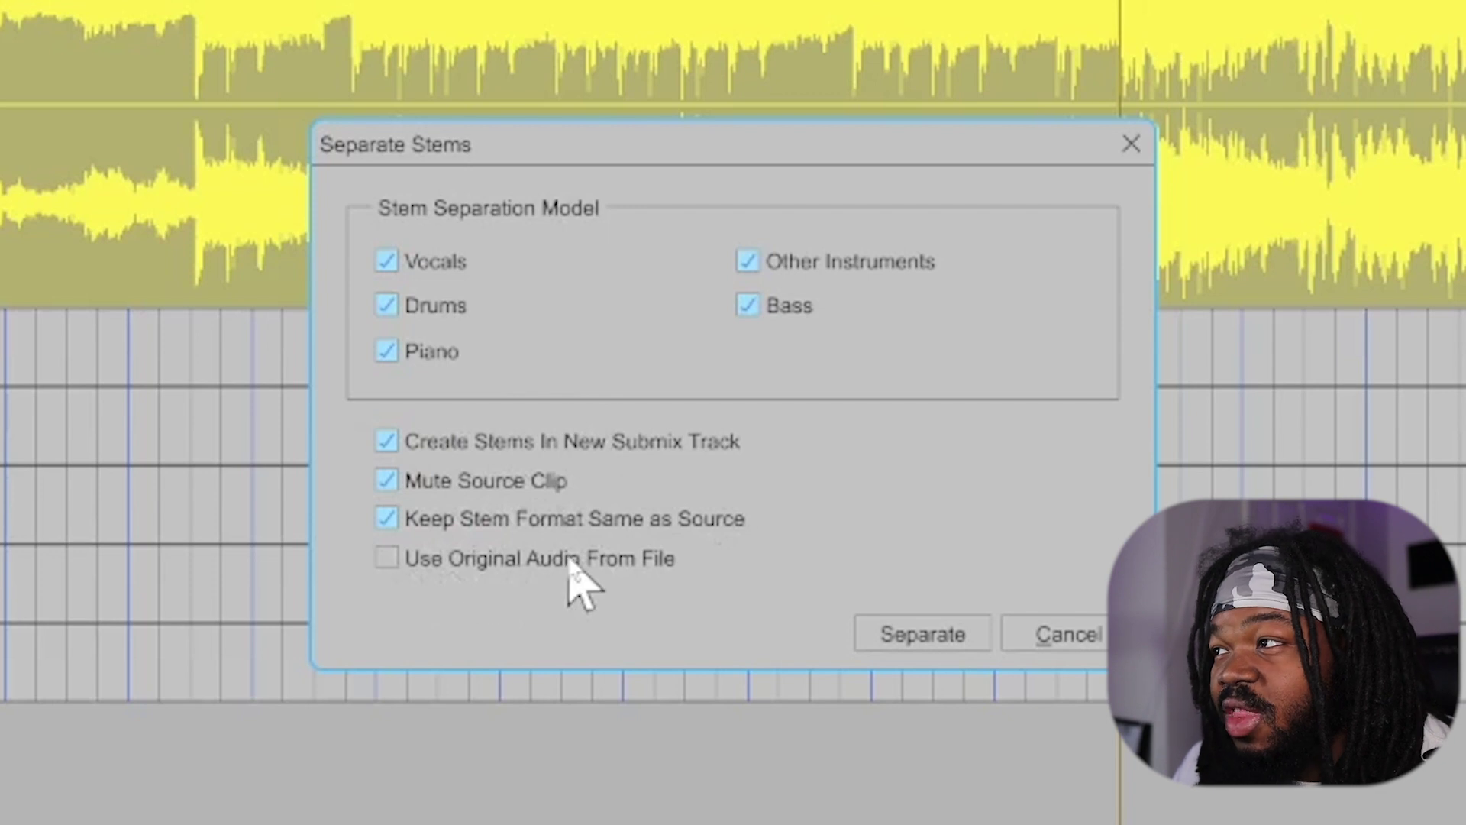
left_click(943, 640)
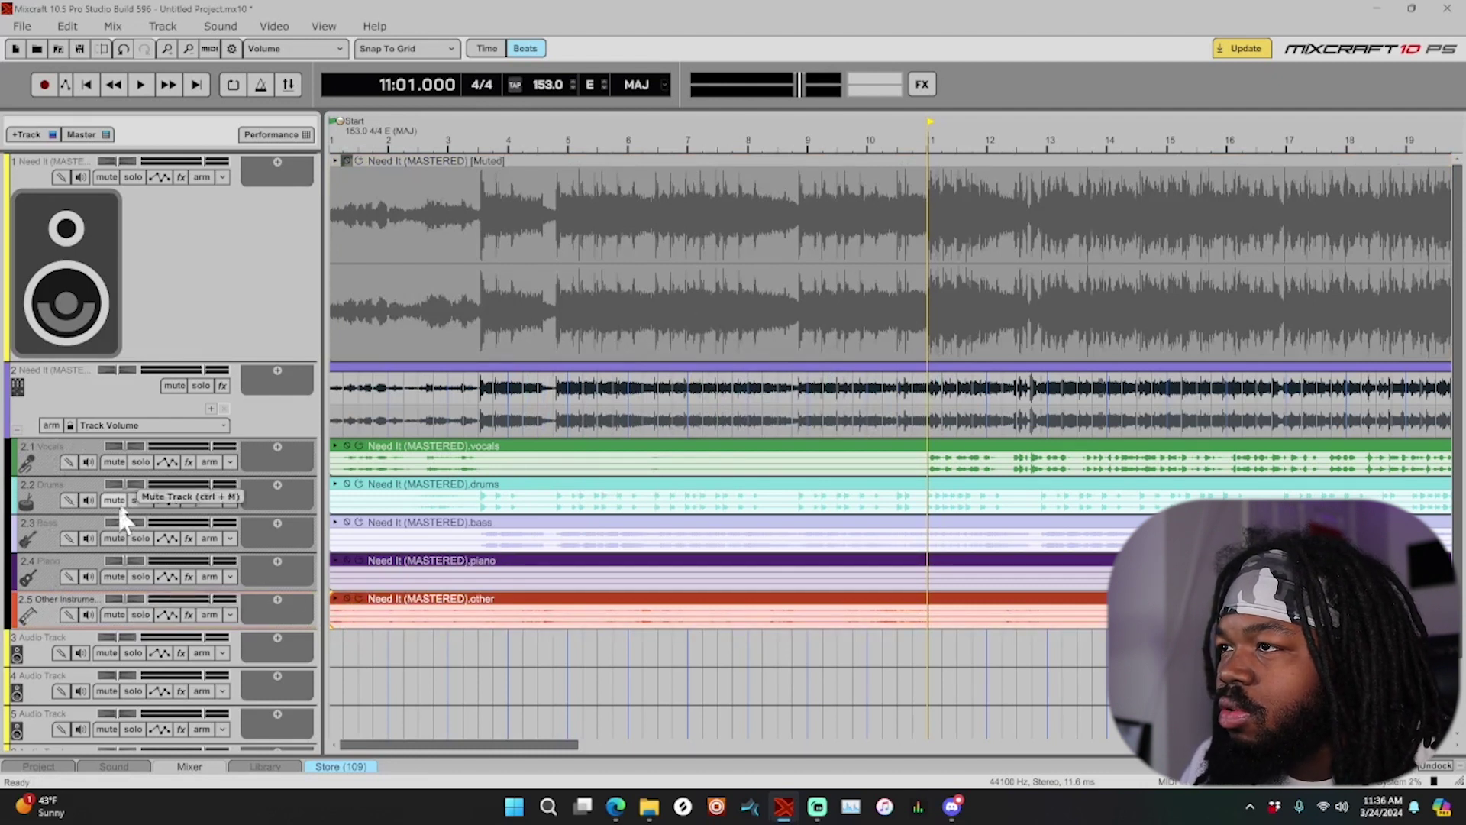
Solo the 2.1 Vocals stem and listen to it from the start and from bar 11.
left_click(140, 461)
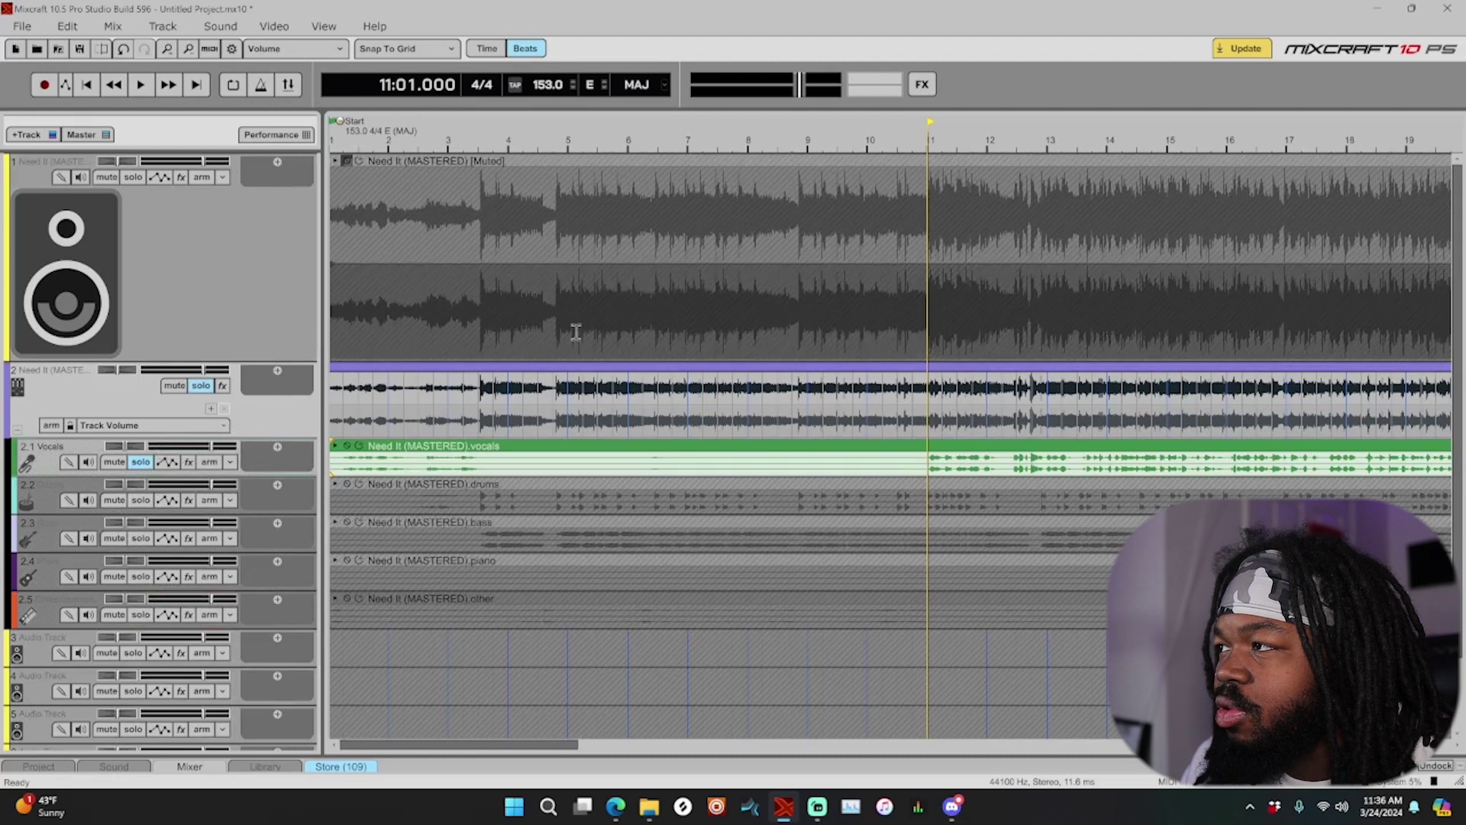
key("space")
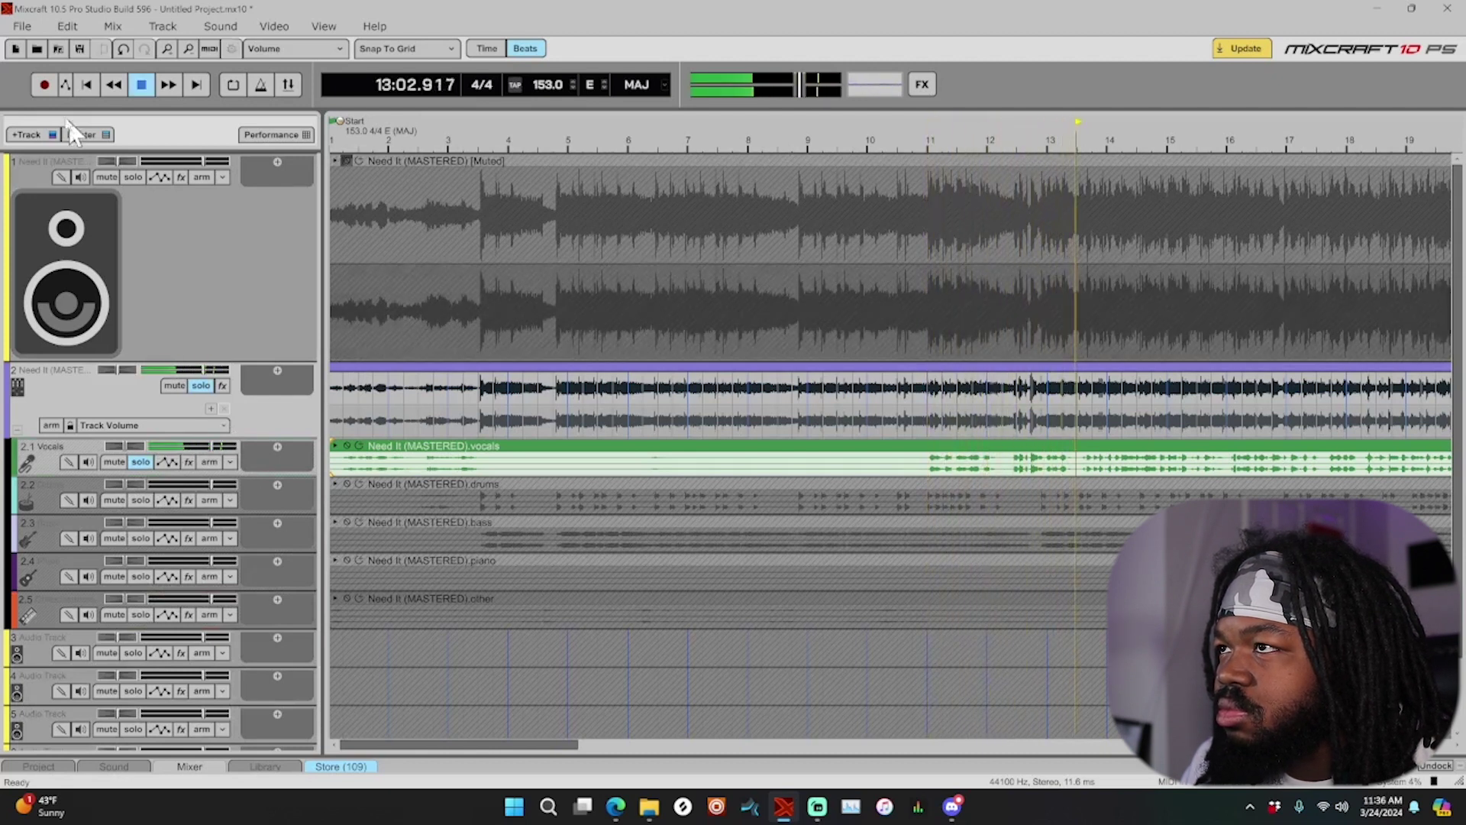
key("space")
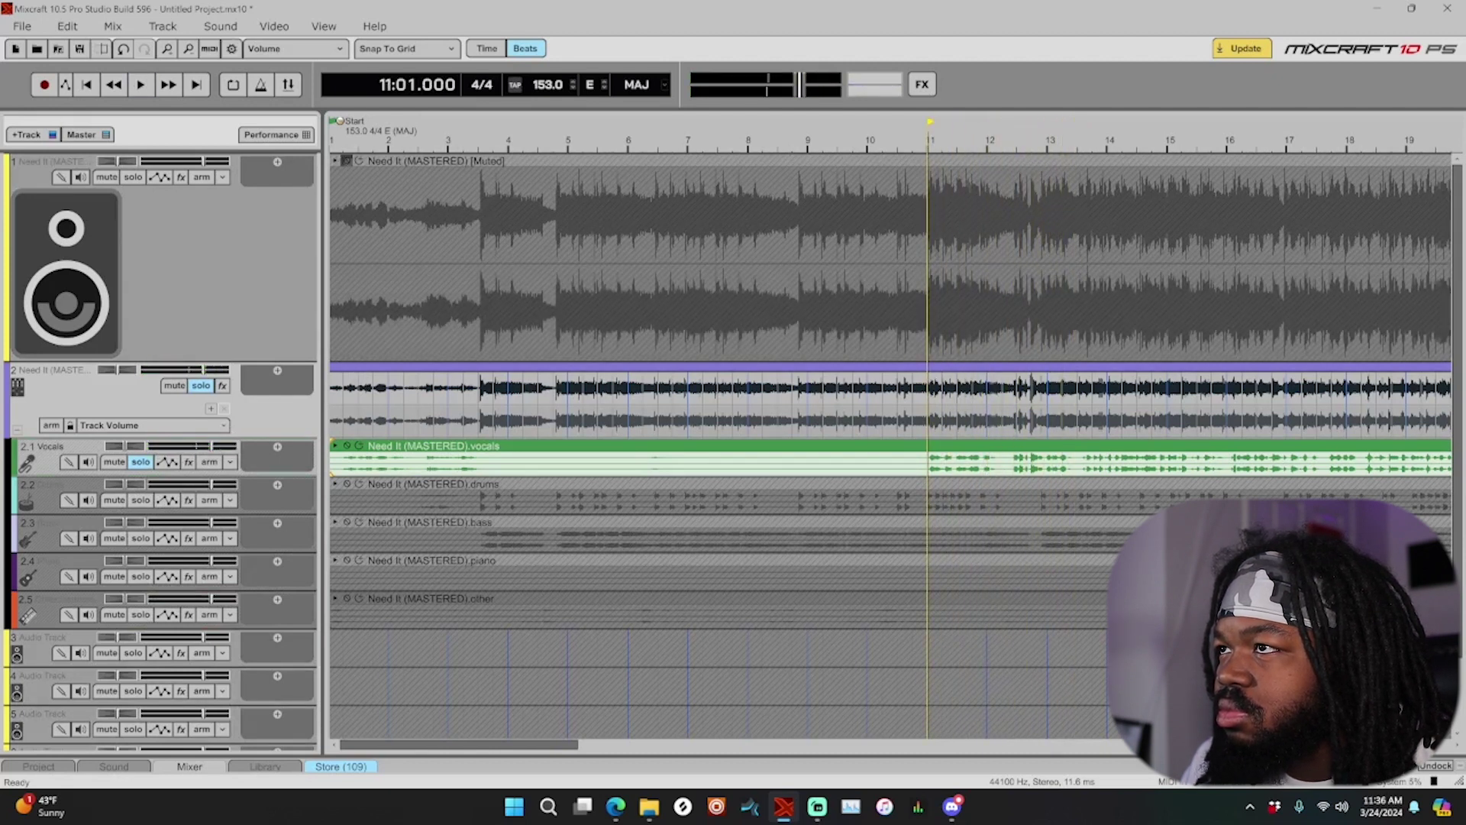
left_click(84, 83)
key("space")
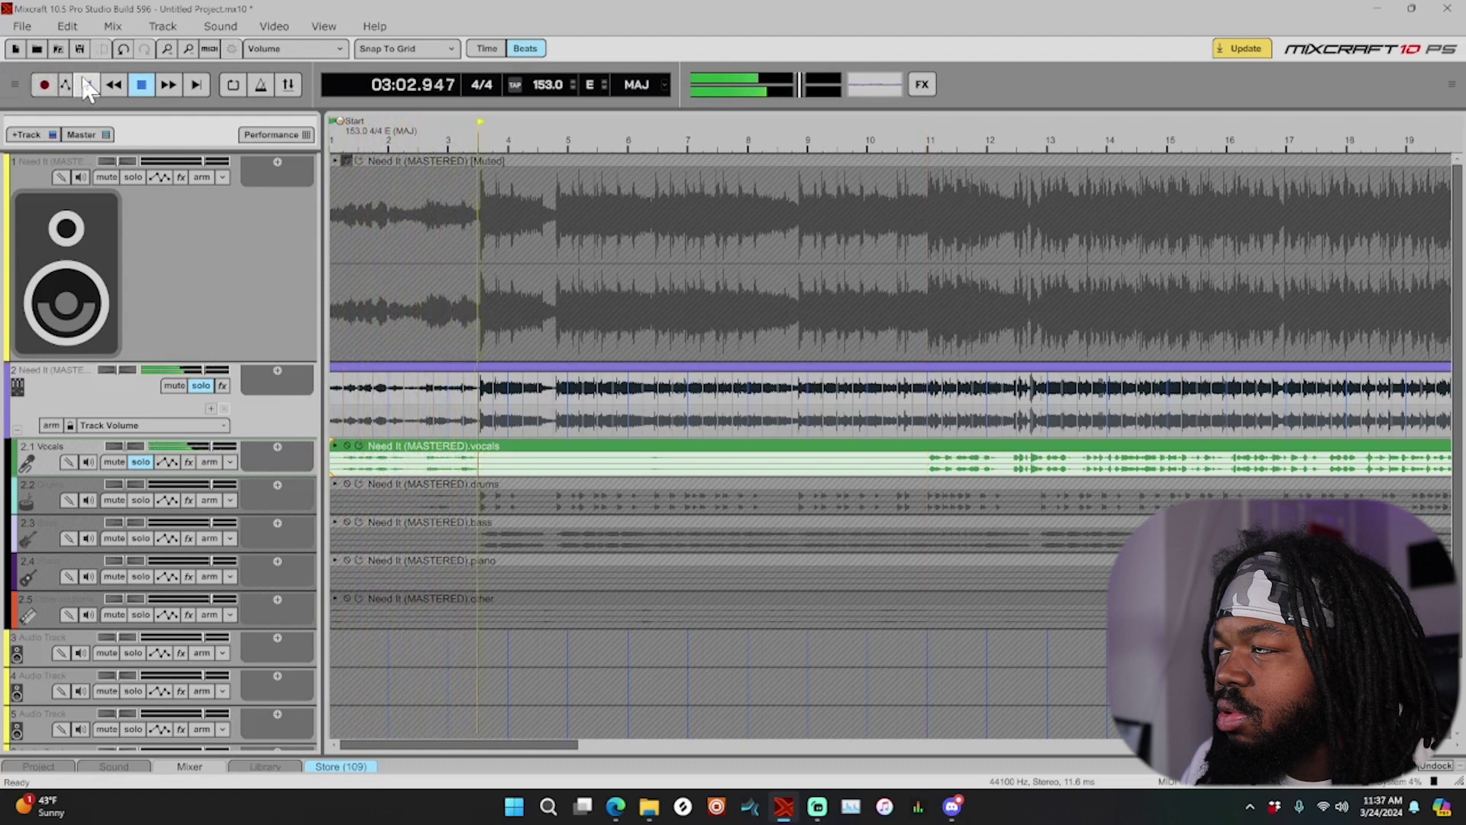
key("space")
left_click(929, 127)
key("space")
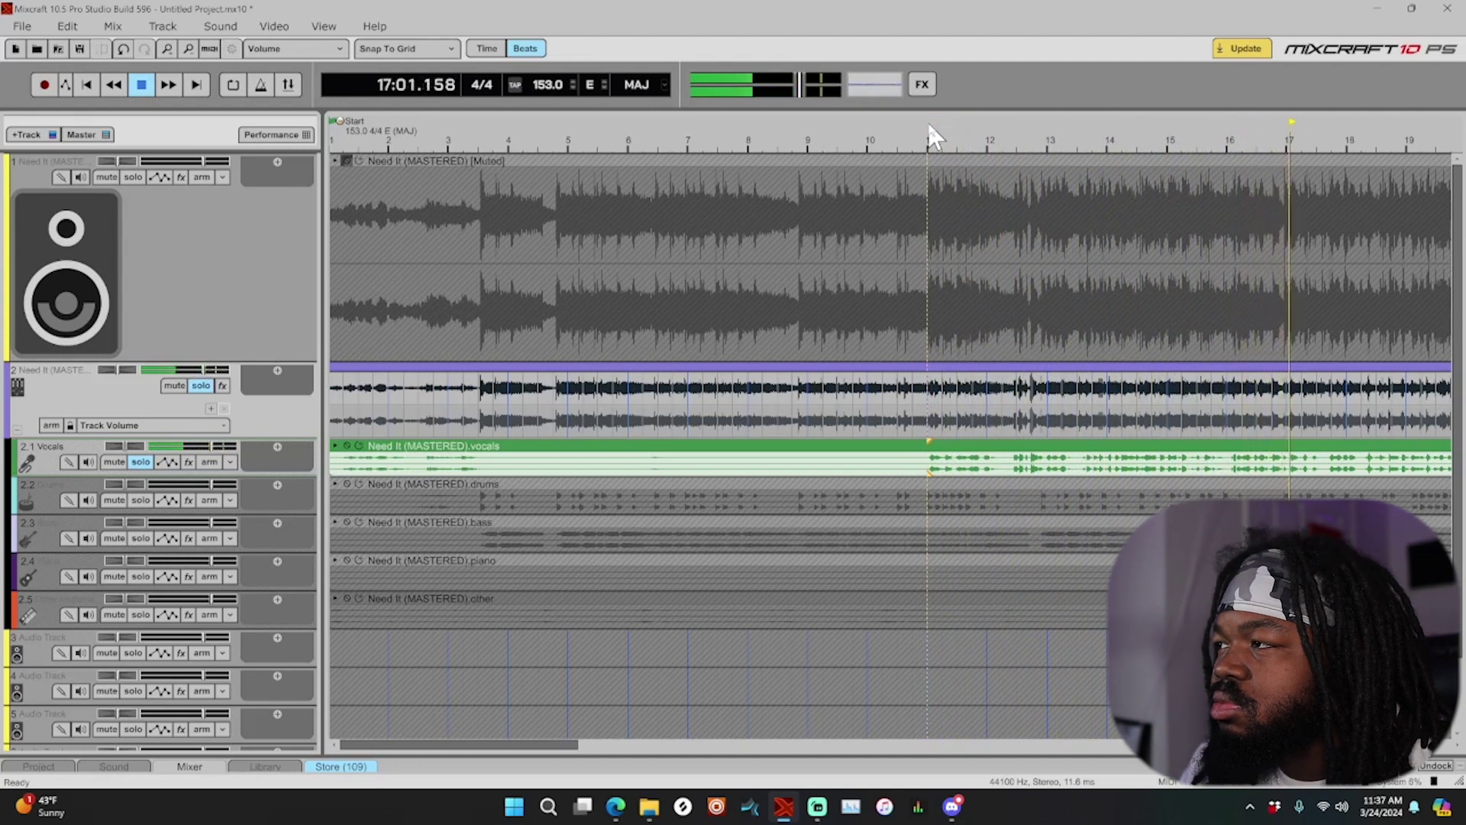
key("space")
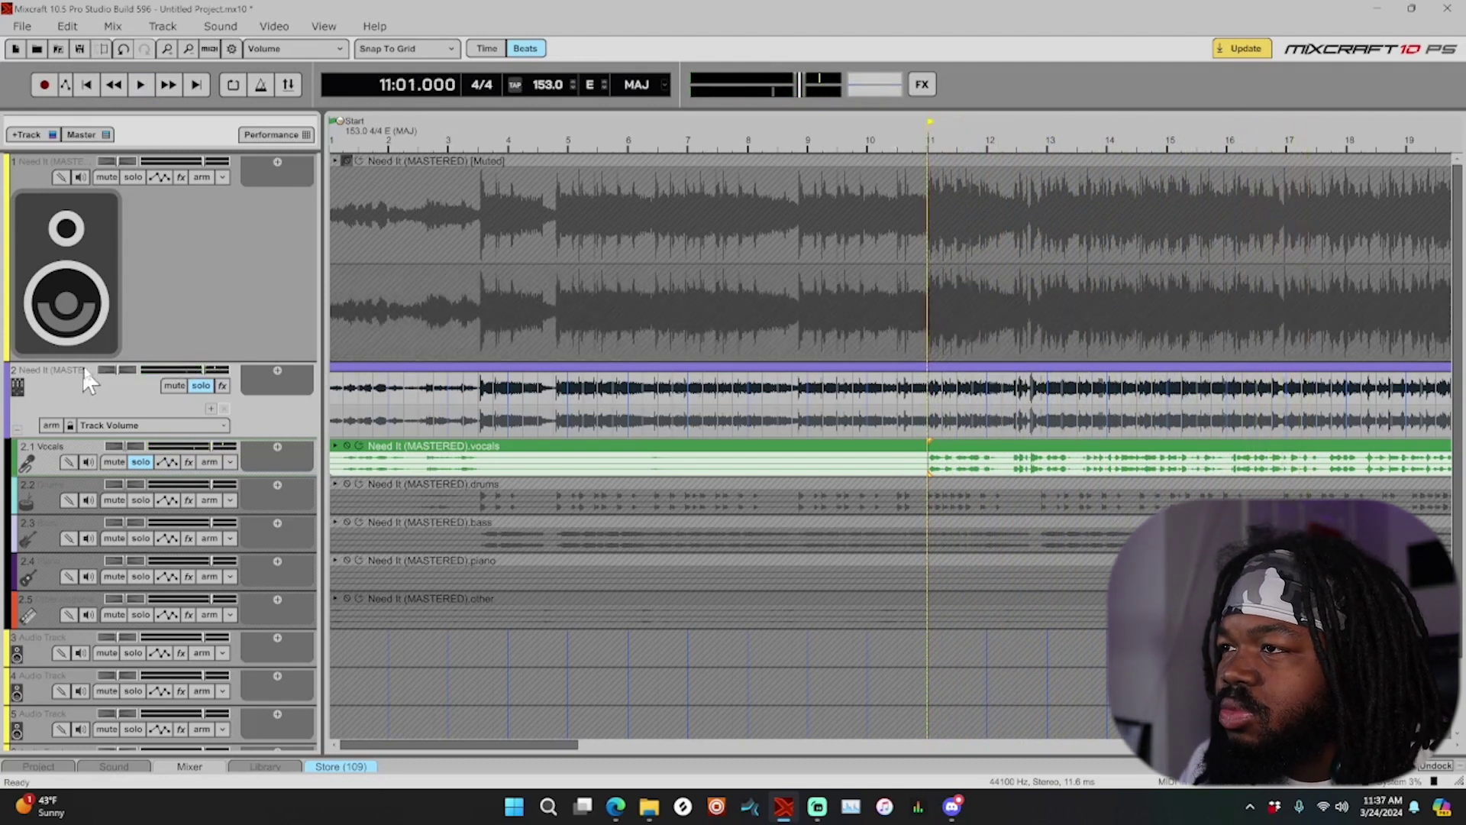
Switch the solo from Vocals to 2.2 Drums and play the drums alone.
left_click(141, 500)
left_click(137, 461)
key("space")
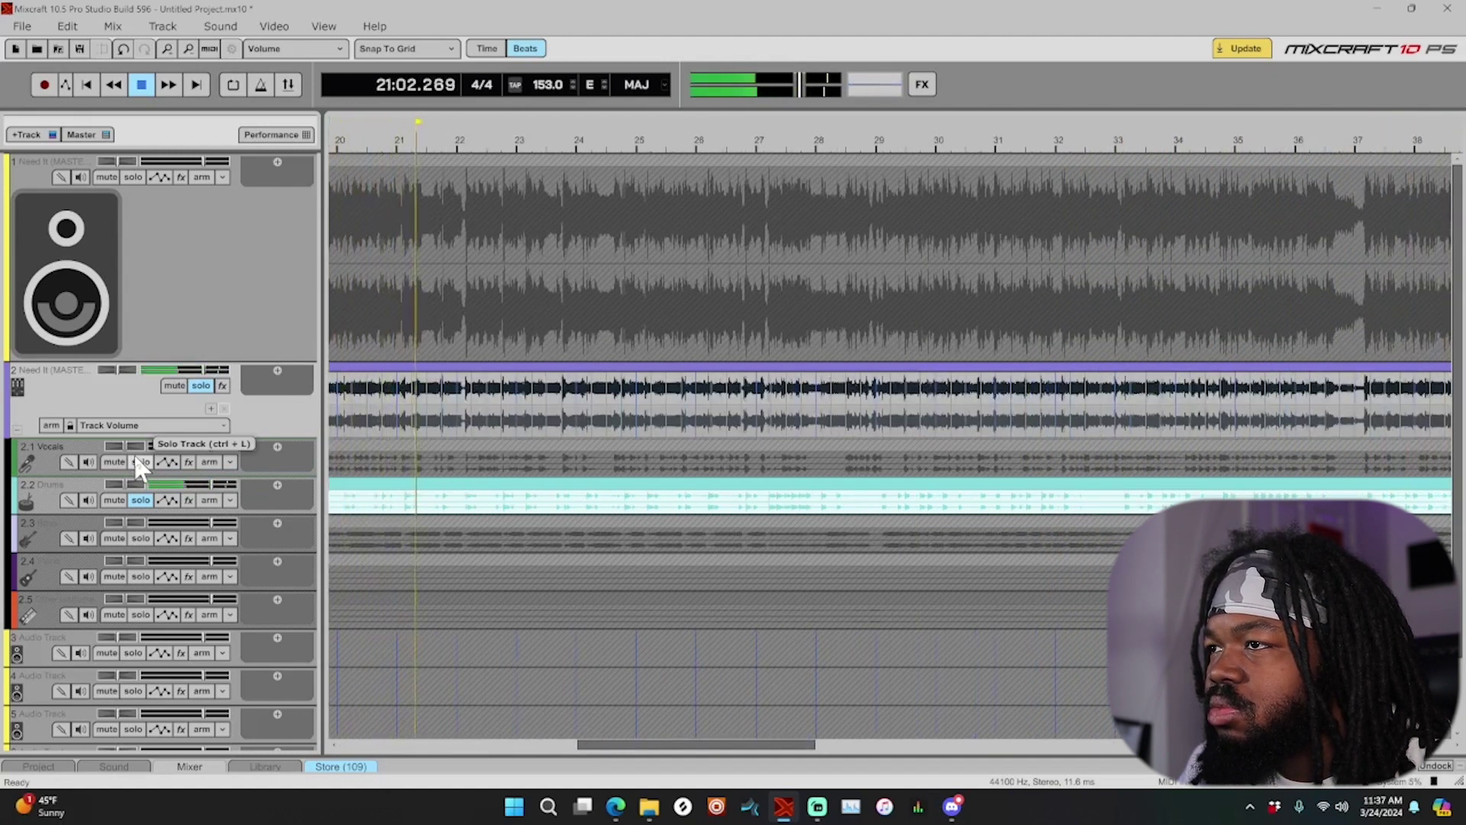
Unsolo Drums and listen to the 2.3 Bass stem on its own.
key("space")
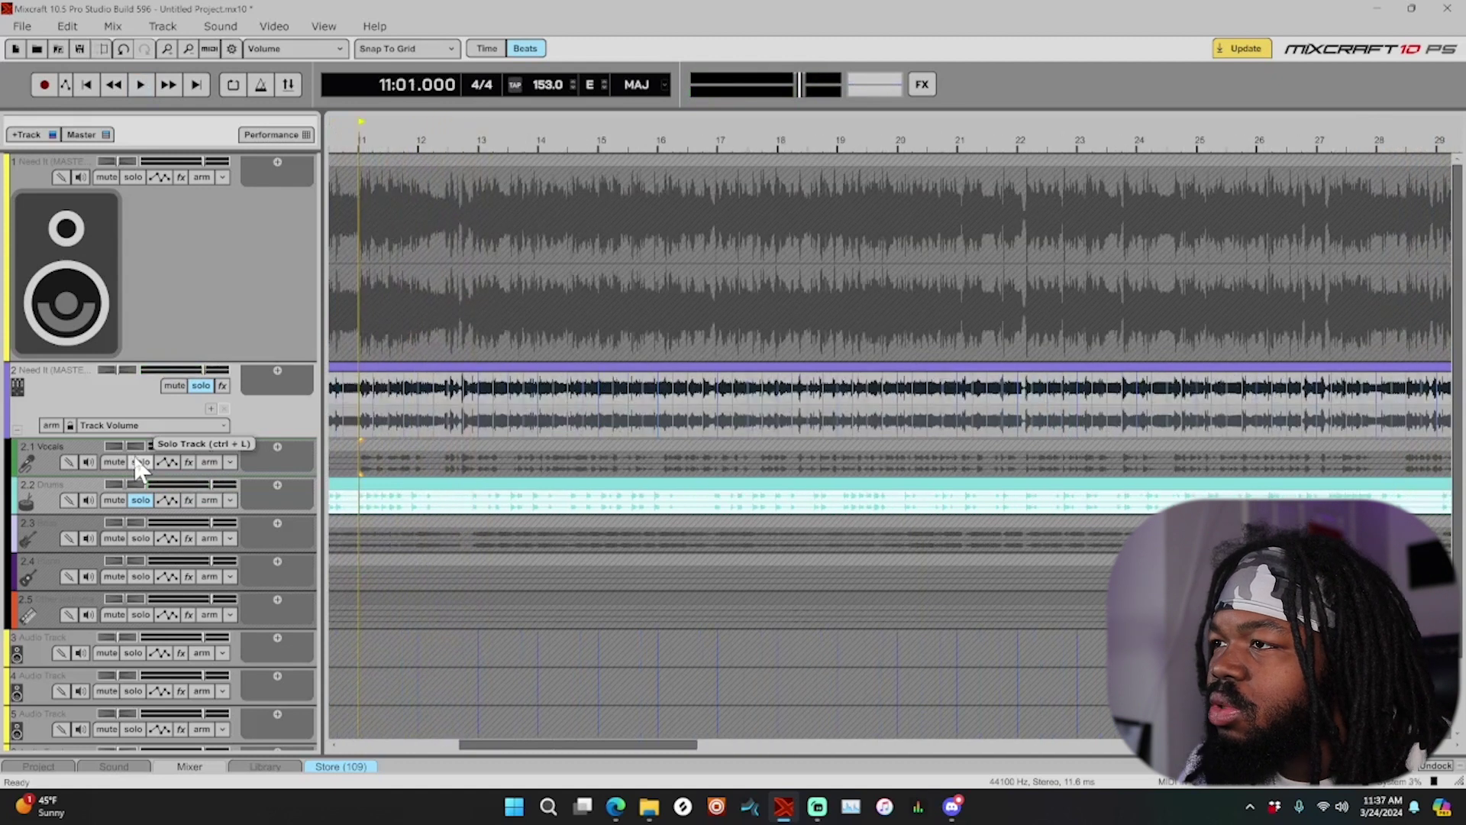
left_click(141, 500)
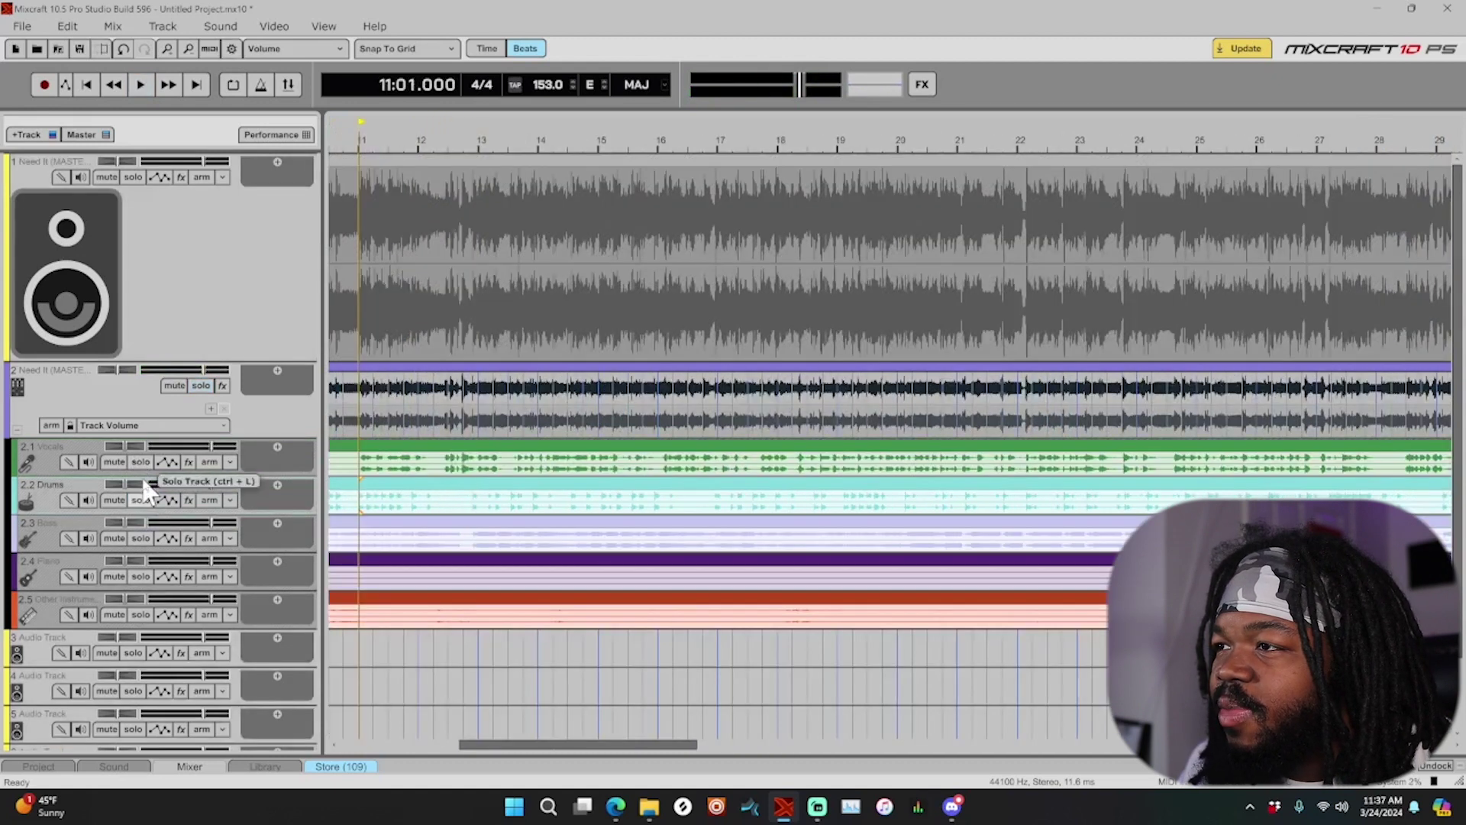
left_click(141, 538)
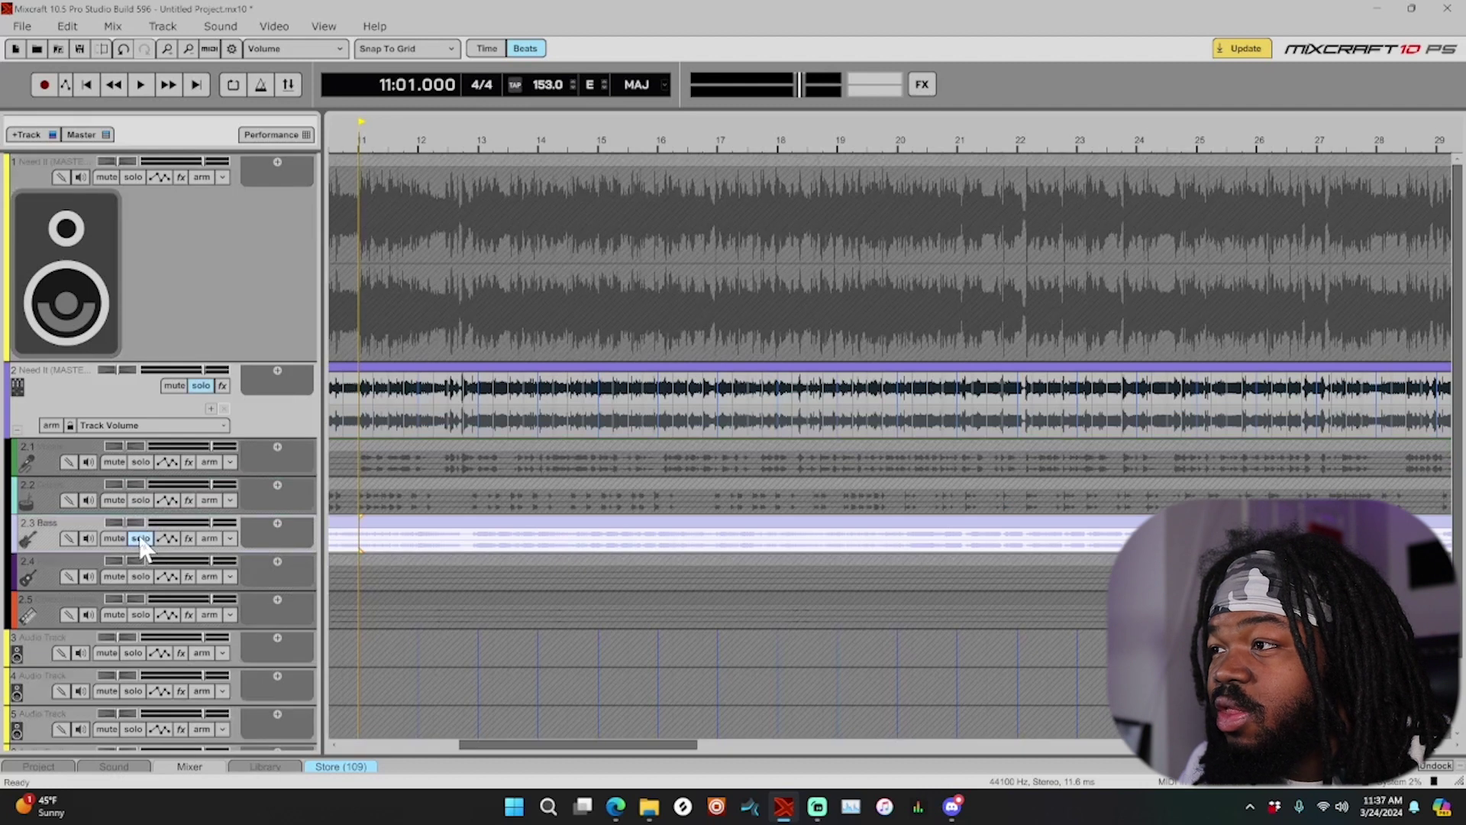
key("space")
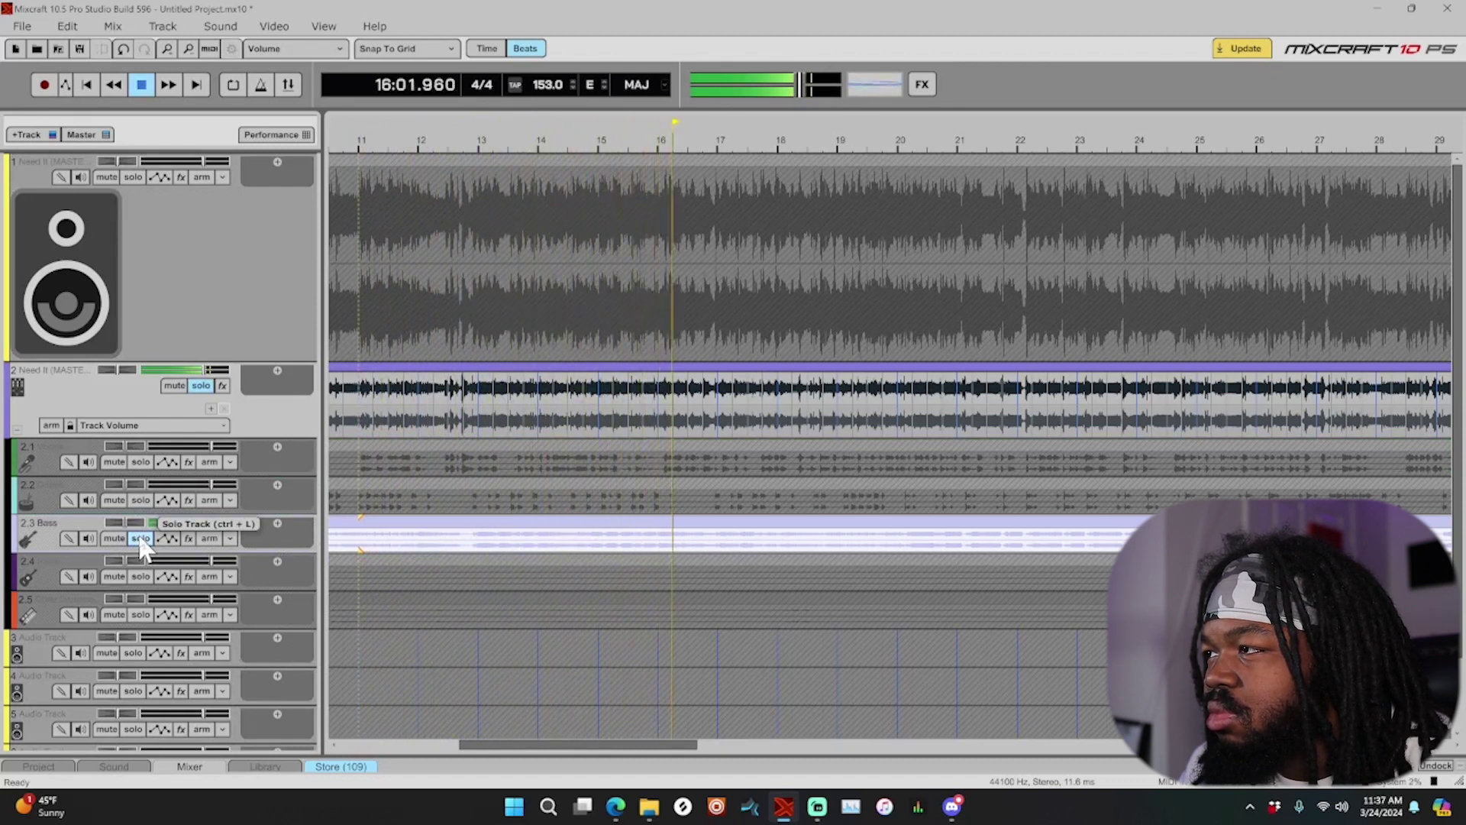
key("space")
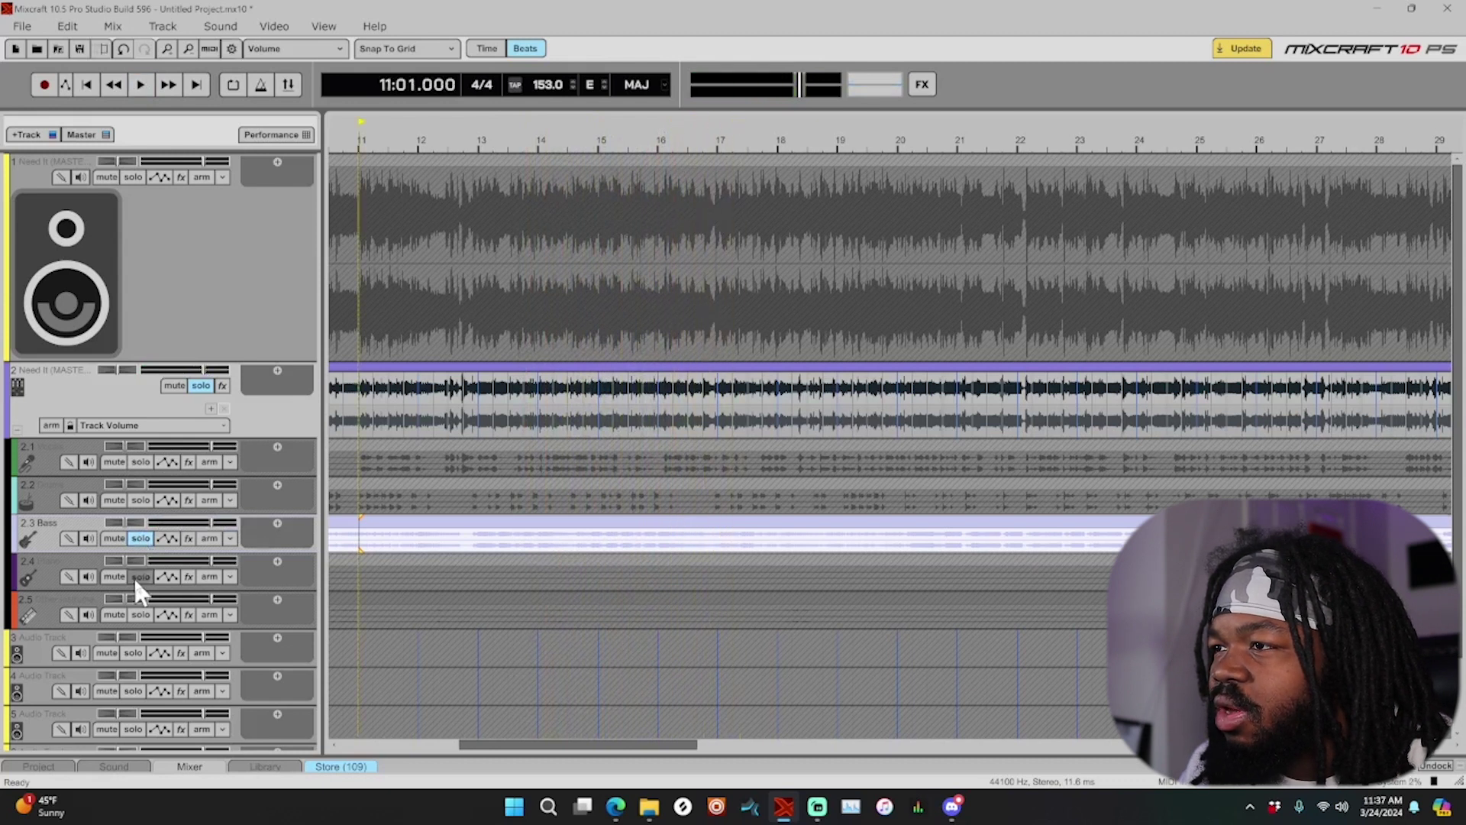
Audition the 2.4 Piano stem alone, then solo 2.5 Other Instruments and unsolo Piano.
left_click(141, 576)
left_click(141, 538)
key("space")
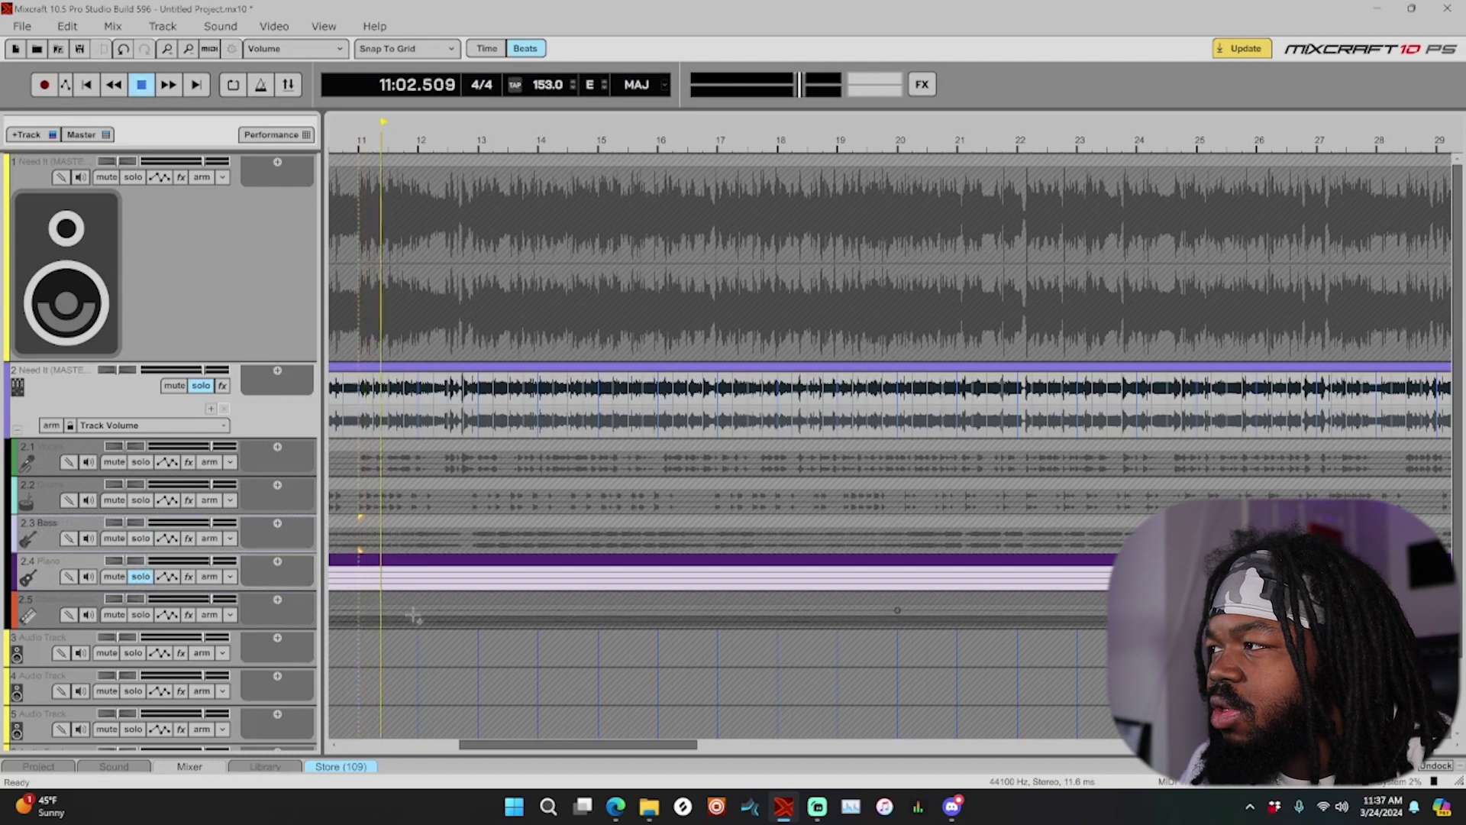
scroll(461, 626, "down", 2)
scroll(459, 628, "down", 2)
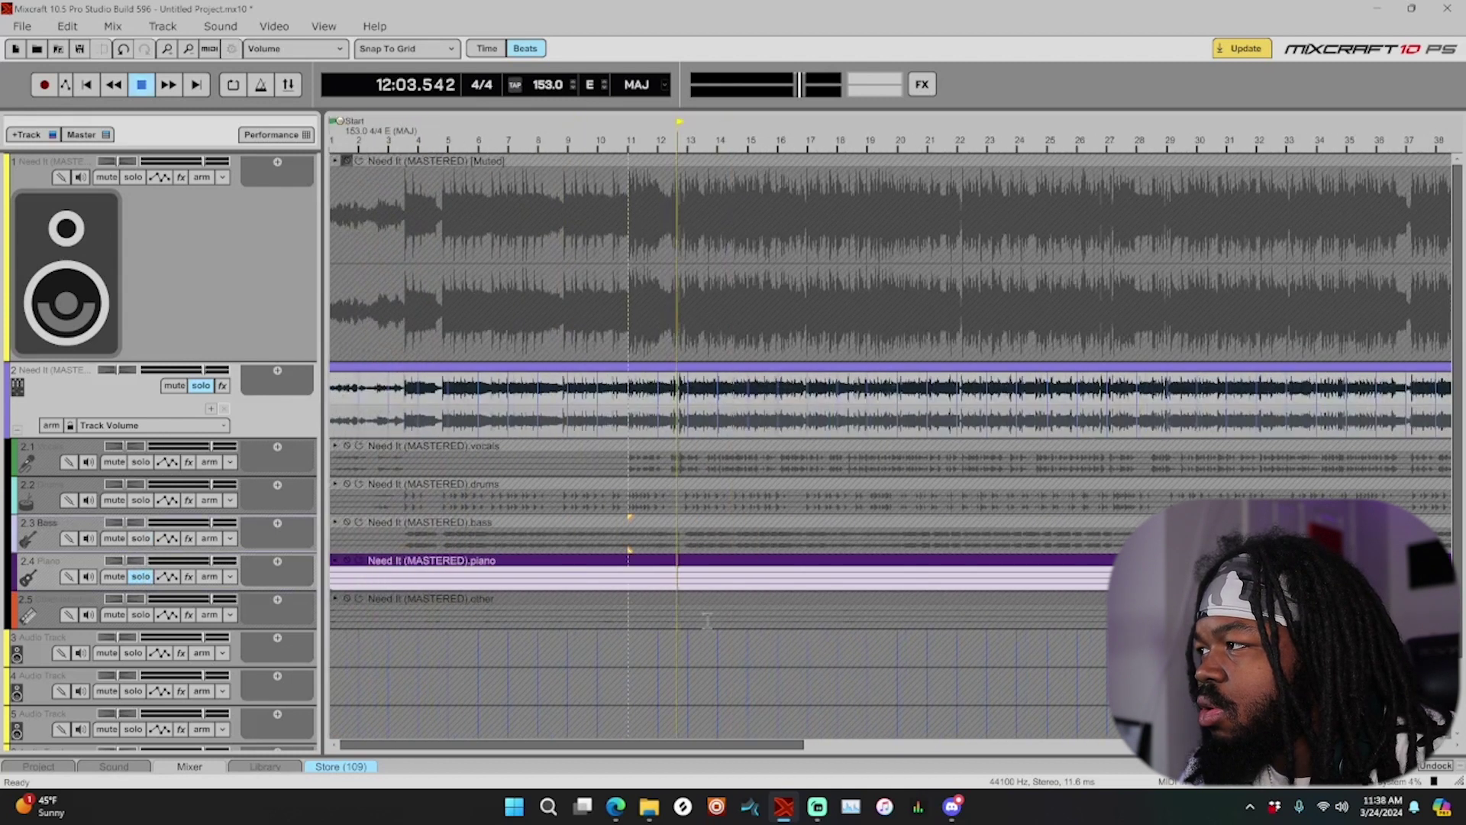
key("space")
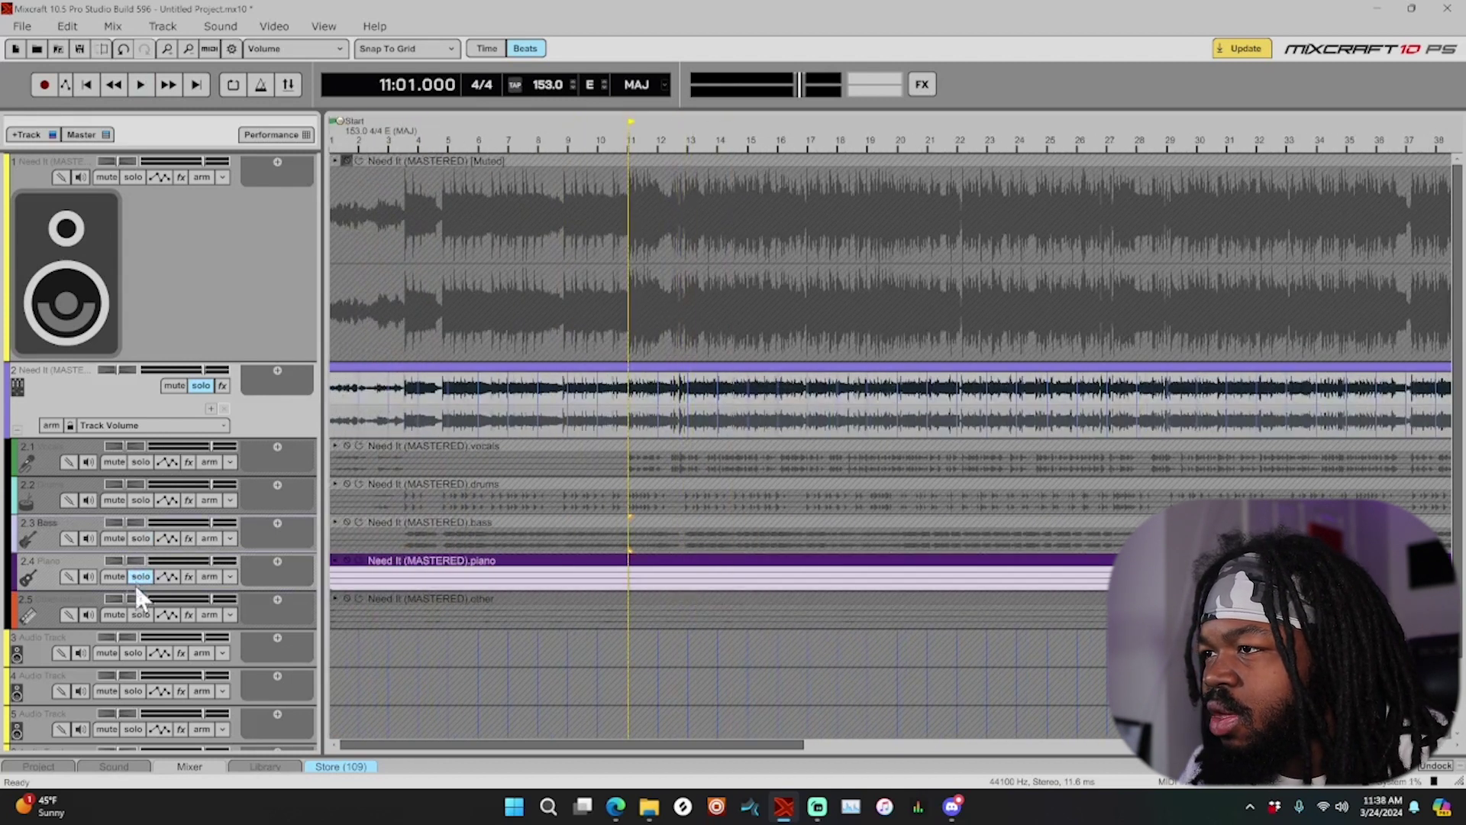
left_click(140, 612)
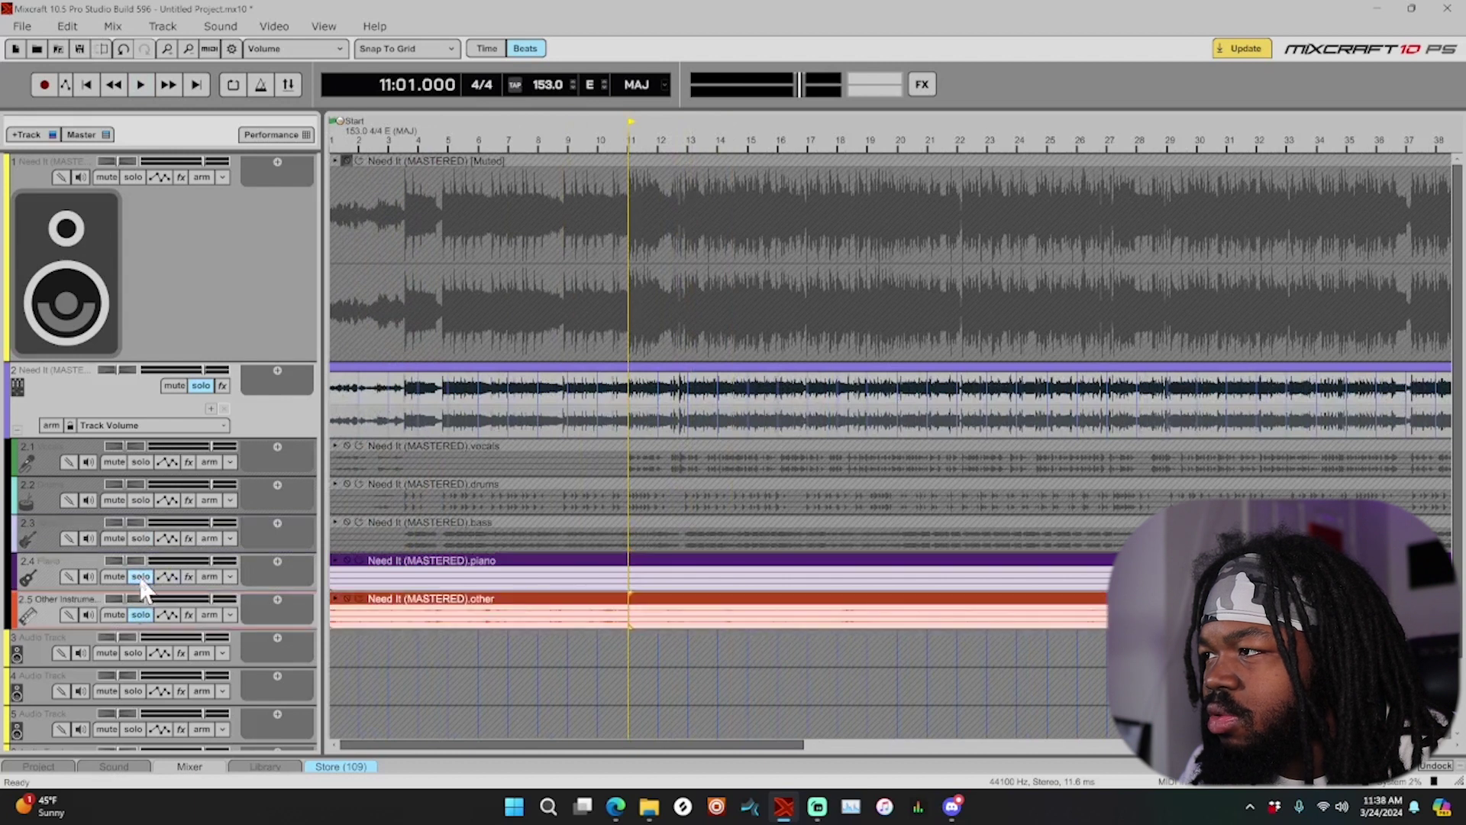
left_click(140, 576)
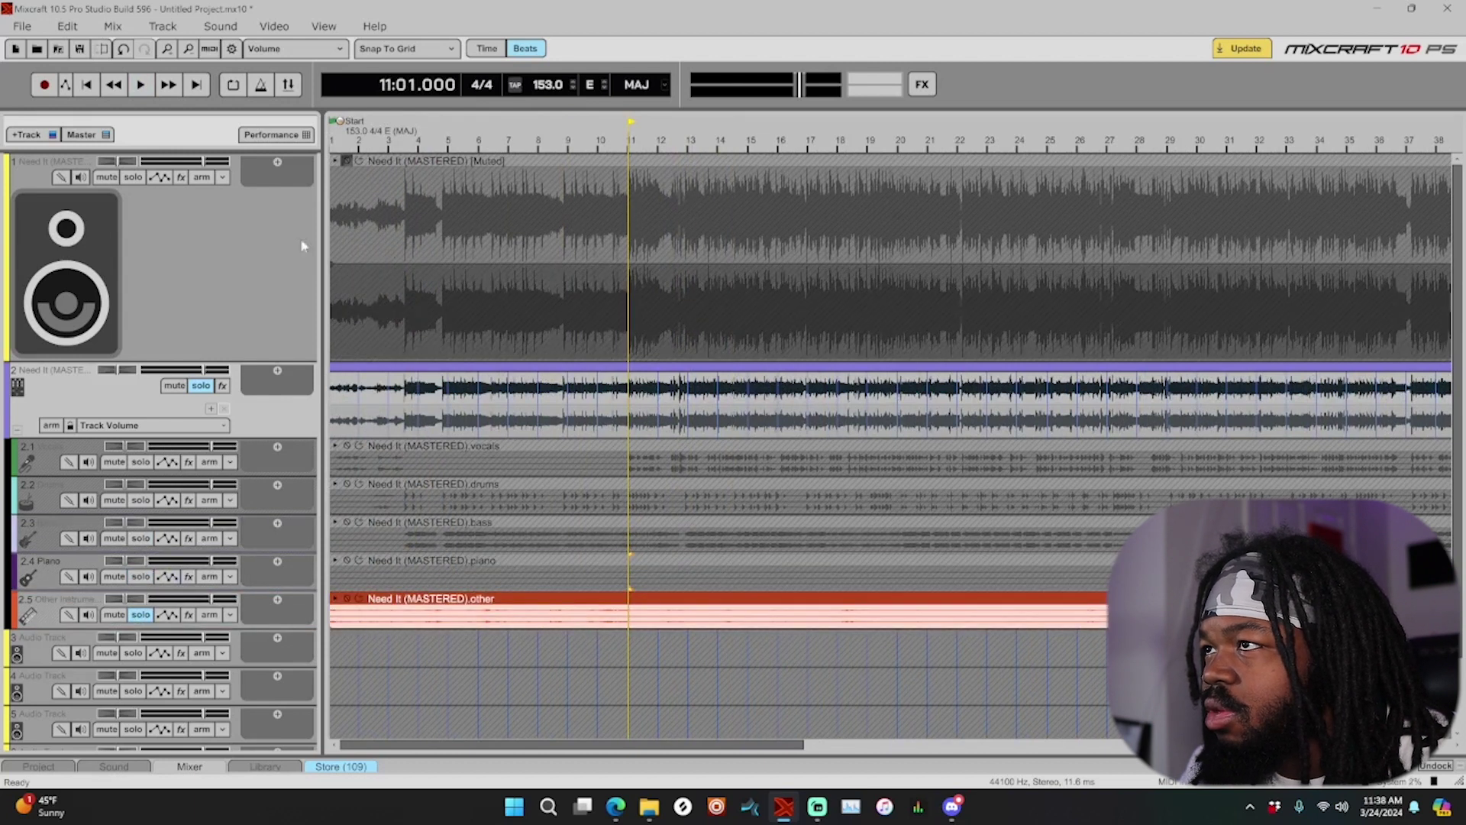